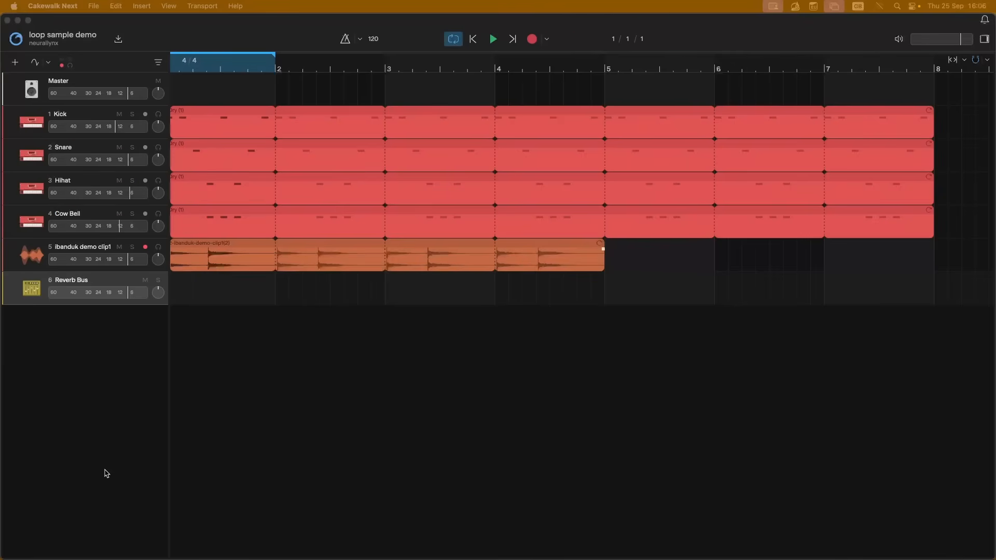
Step: Review the plugin chains of the Kick, Snare, Hihat and Cow Bell tracks one after another
click(91, 114)
double_click(40, 115)
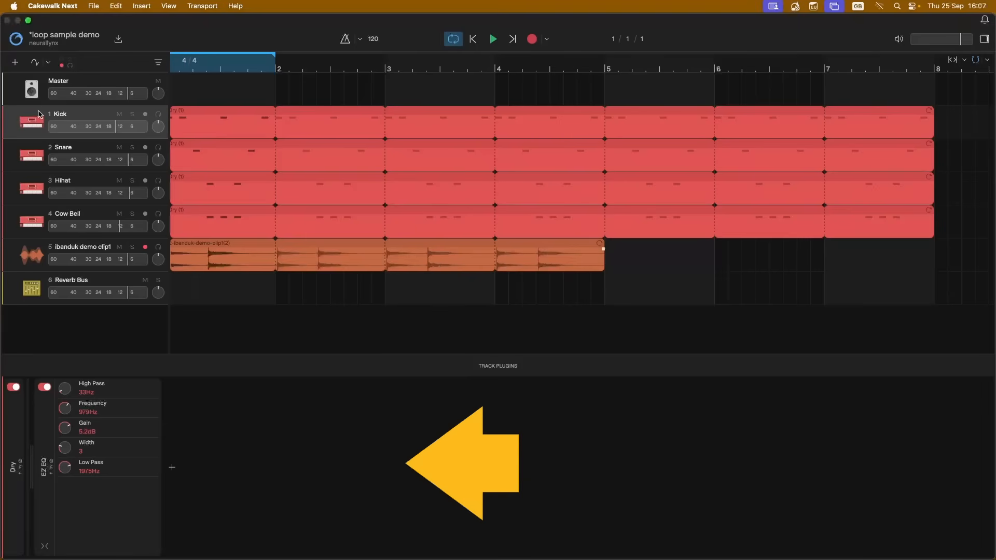
click(14, 151)
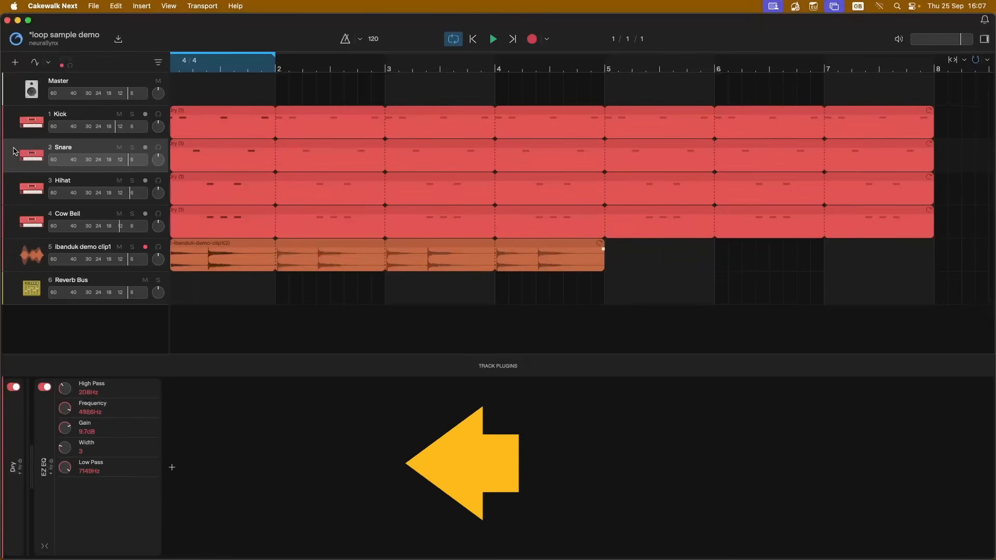
click(14, 183)
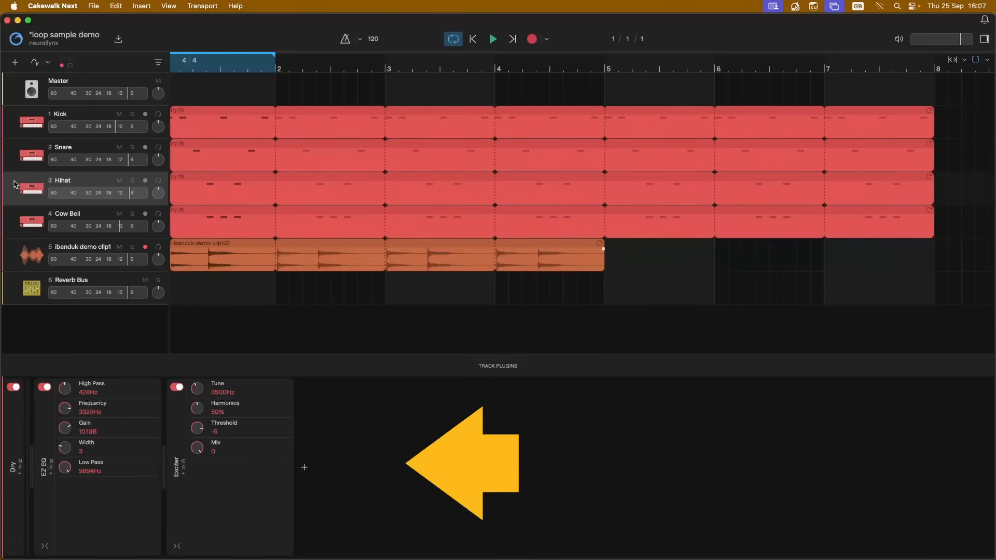
click(13, 216)
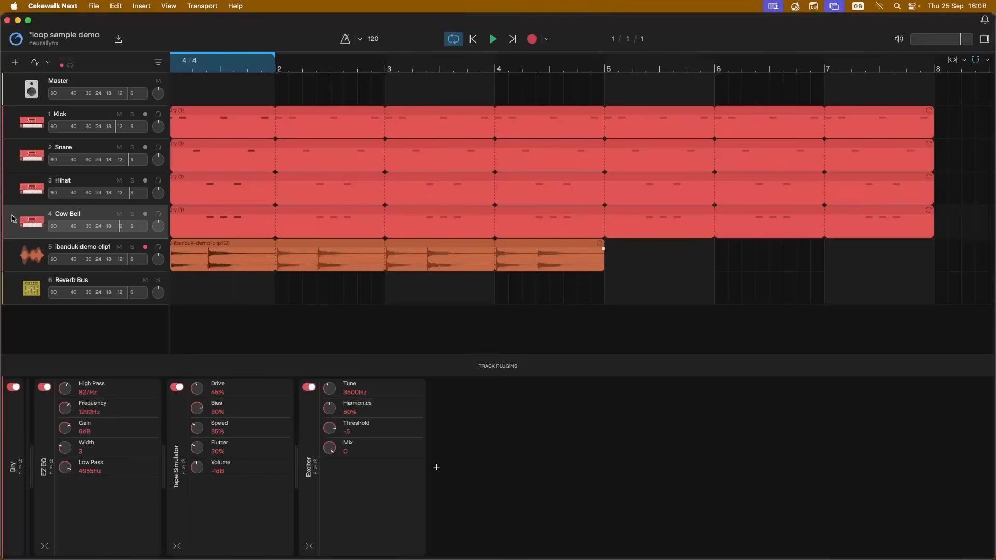
Step: Add a track folder to the project and name it Drum Kit
click(16, 63)
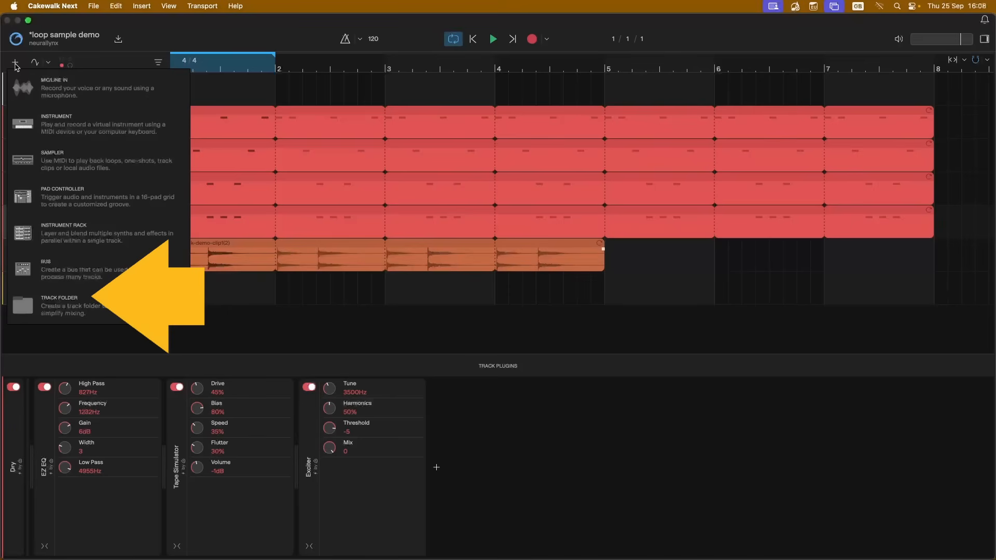
click(68, 299)
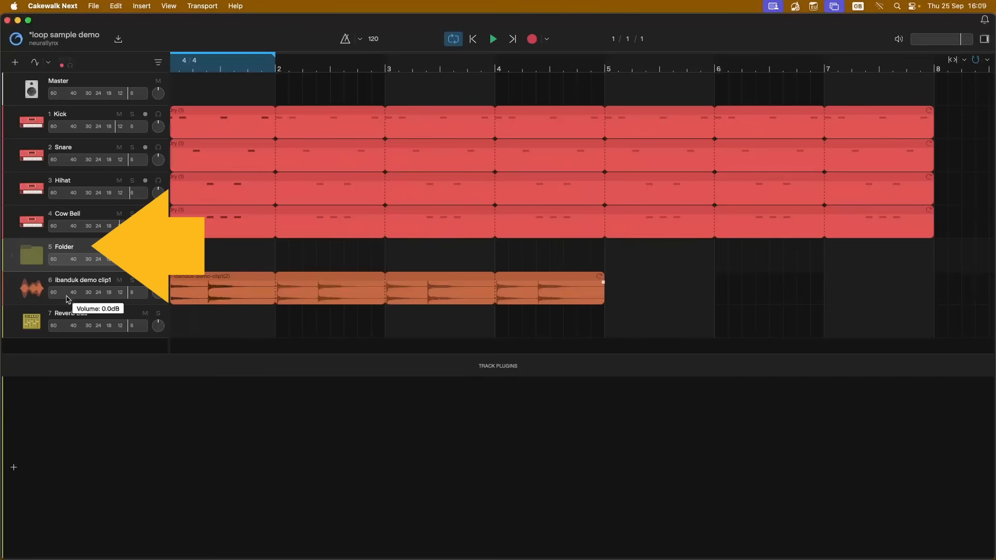
double_click(67, 250)
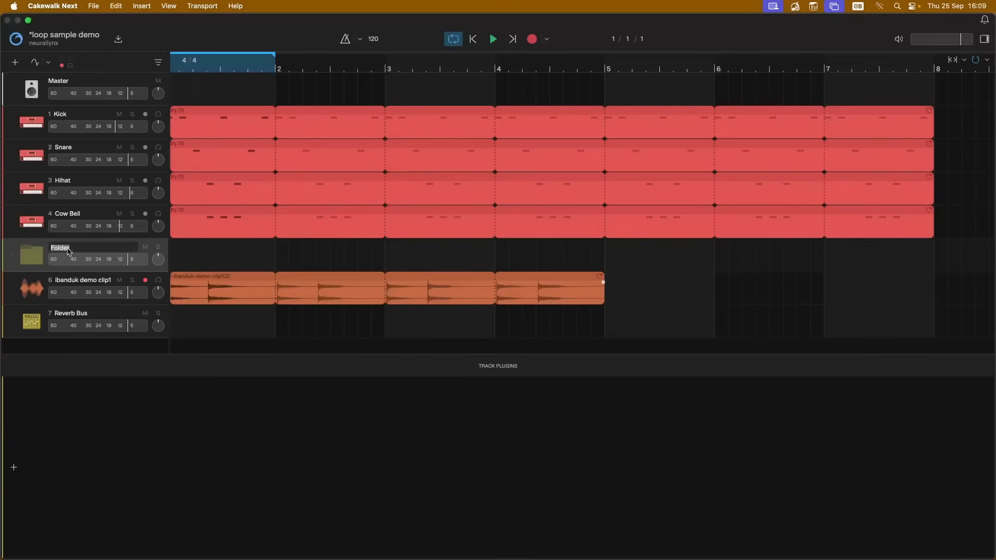
text(Dr)
text(um)
text(sKit)
key(Return)
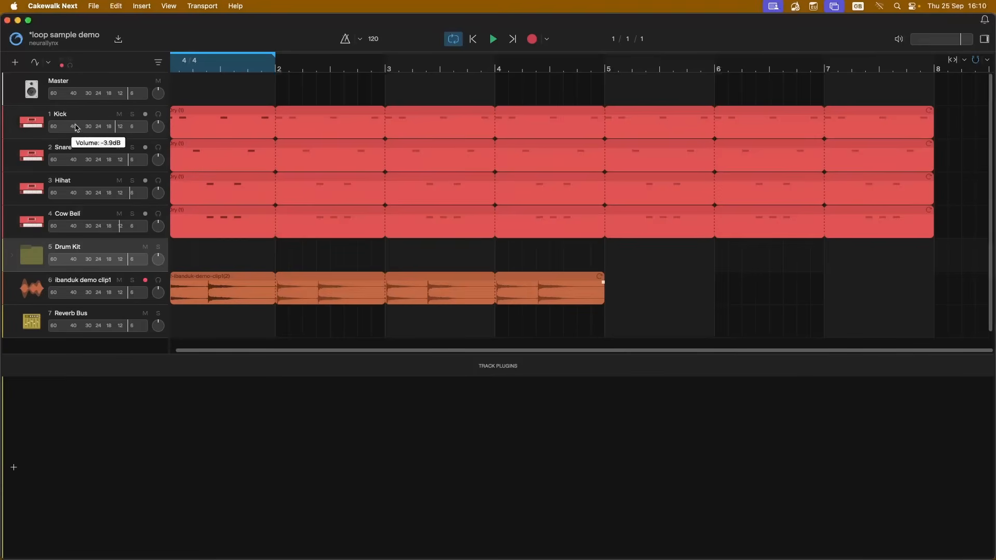
Step: Move the Kick, Snare, Hihat and Cow Bell tracks into the Drum Kit folder
drag(40, 111, 72, 247)
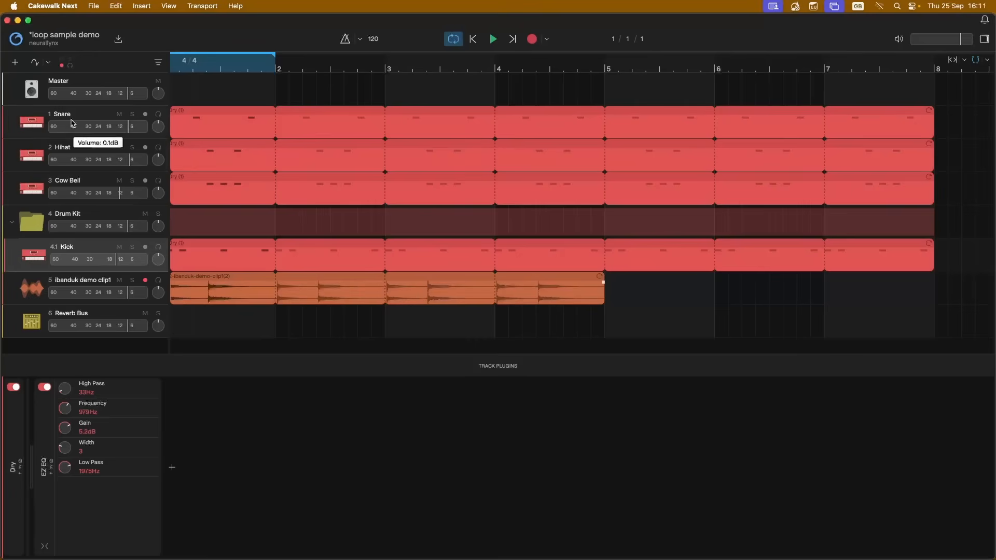
drag(27, 114, 58, 213)
drag(35, 116, 53, 173)
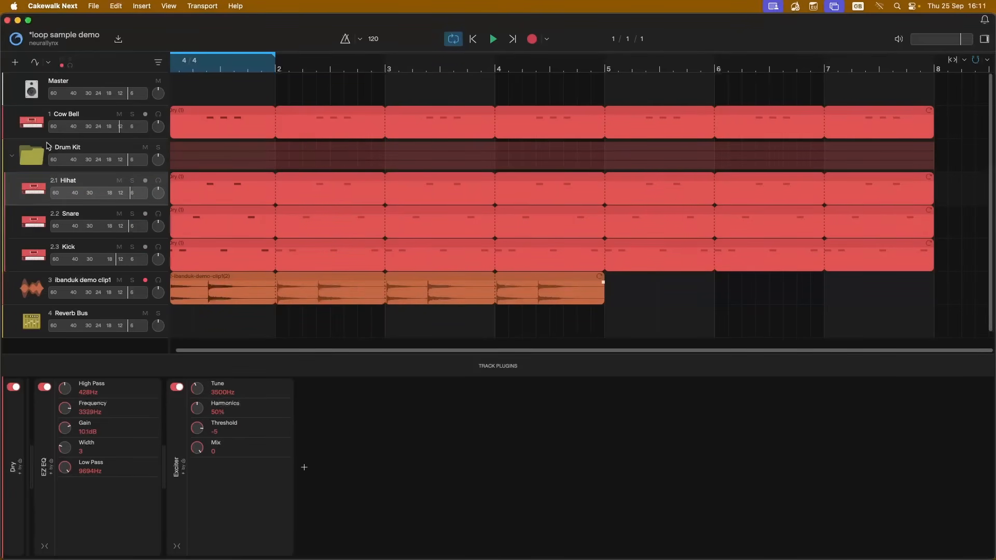
drag(38, 116, 45, 151)
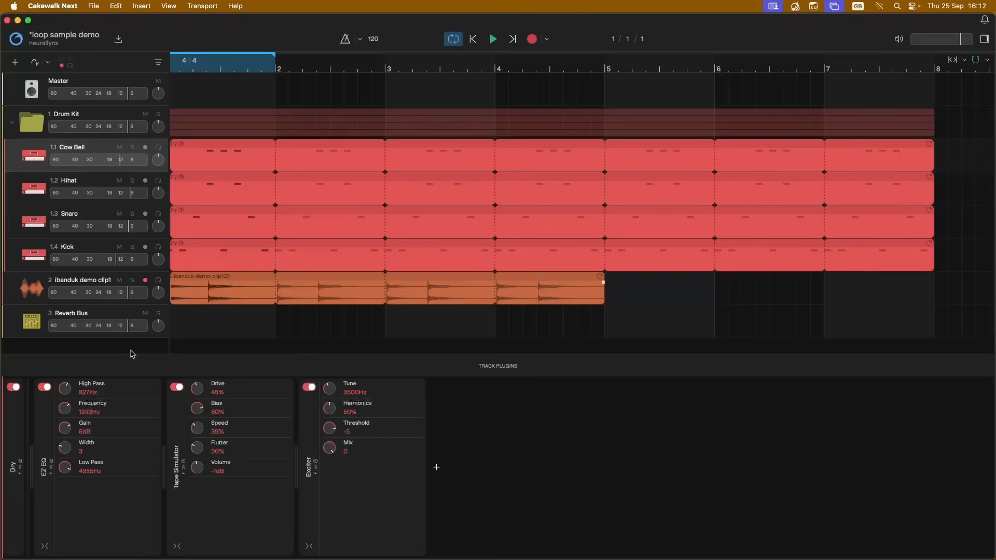
Step: Play the loop while trying out the Drum Kit folder's volume, return it to 0.0 dB and stop playback
scroll(133, 332, down, 1)
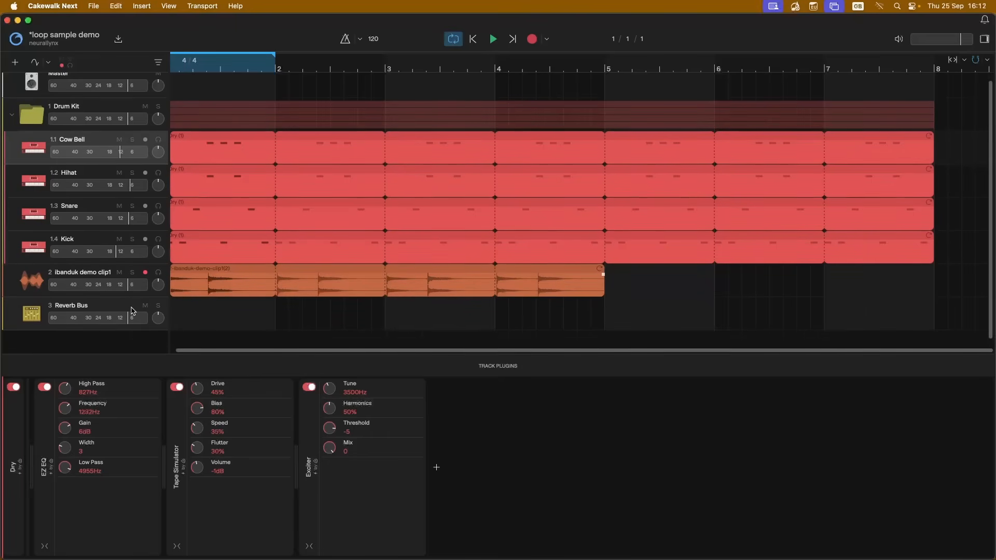
scroll(133, 312, up, 1)
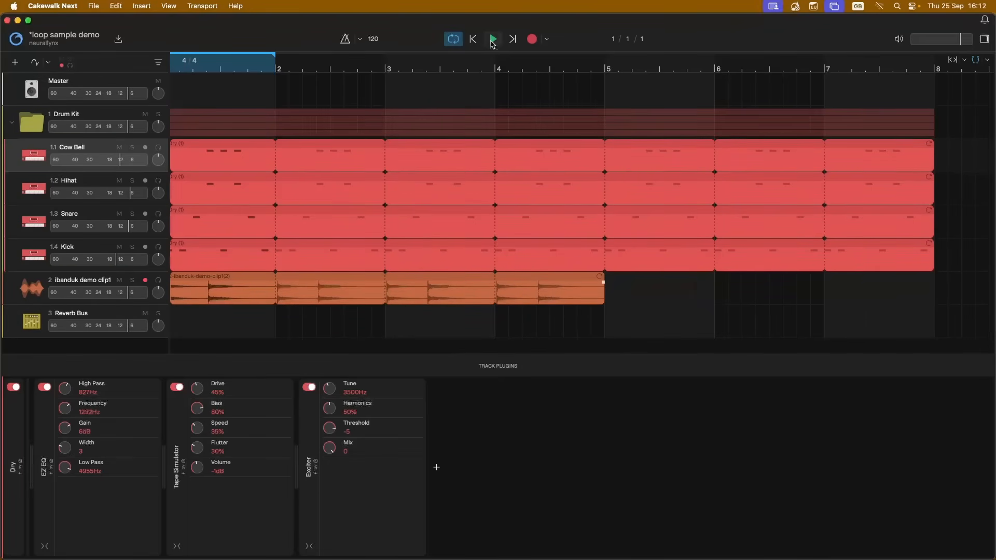
click(492, 42)
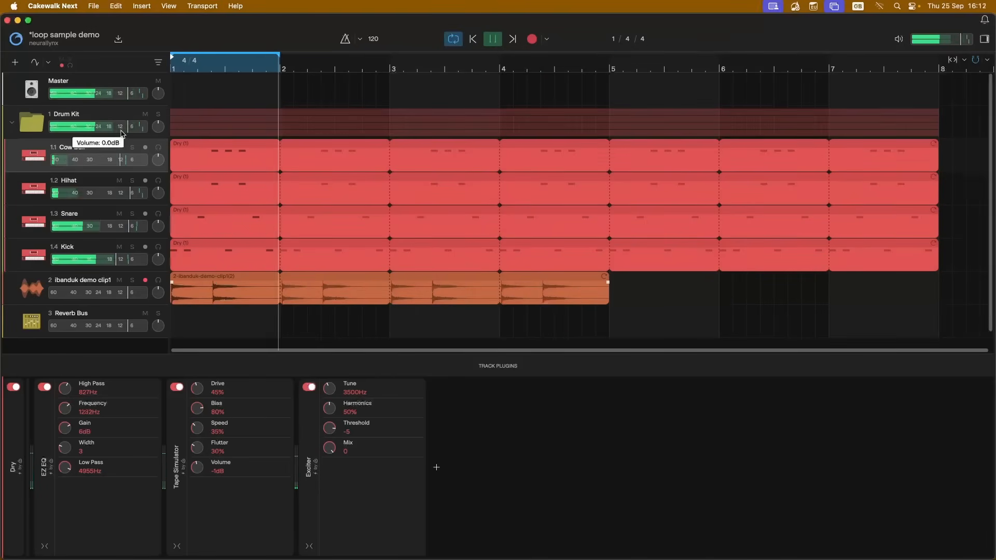
mouse_move(127, 127)
mouse_down()
mouse_move(70, 127)
mouse_move(128, 128)
mouse_up()
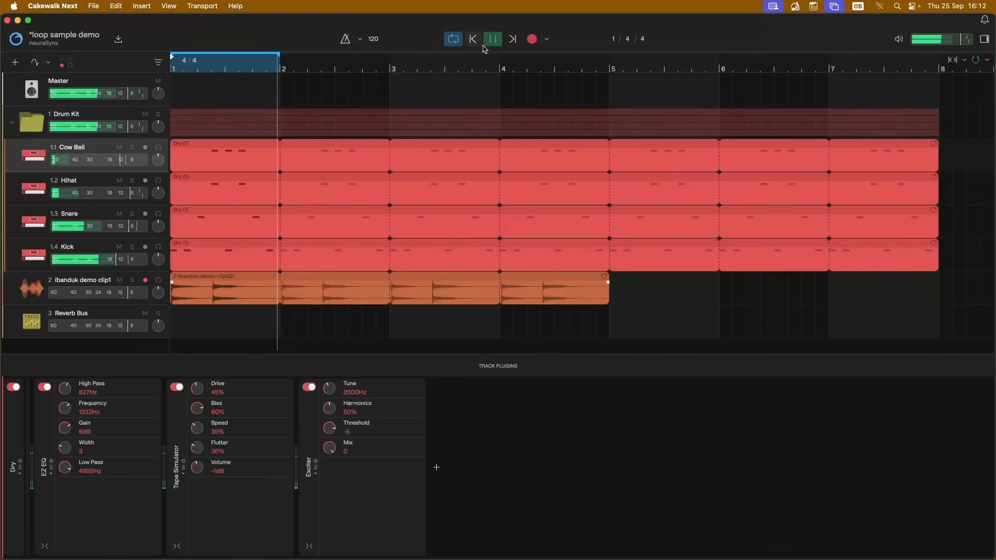
click(494, 44)
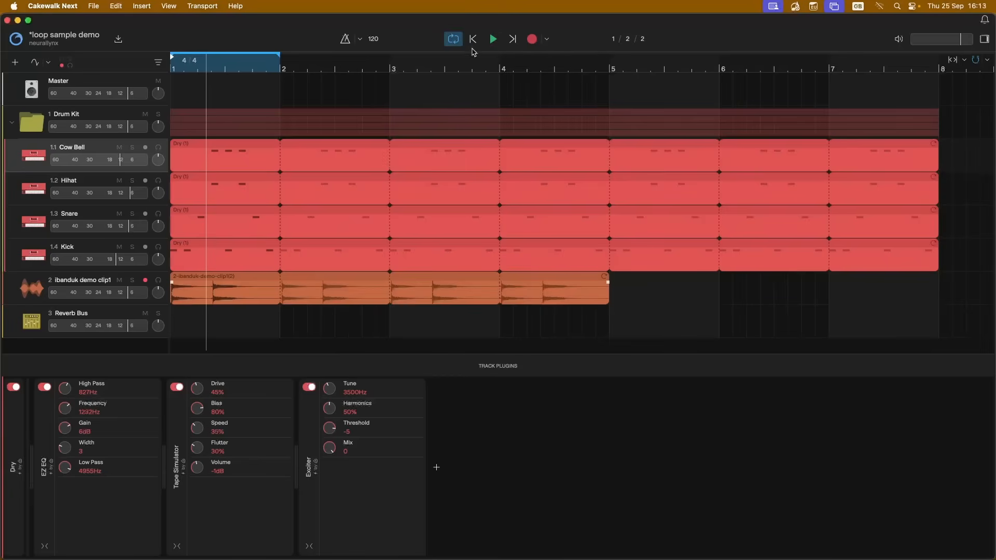
Step: Mute the Drum Kit folder, play the loop briefly to check it, and unmute the folder
click(148, 115)
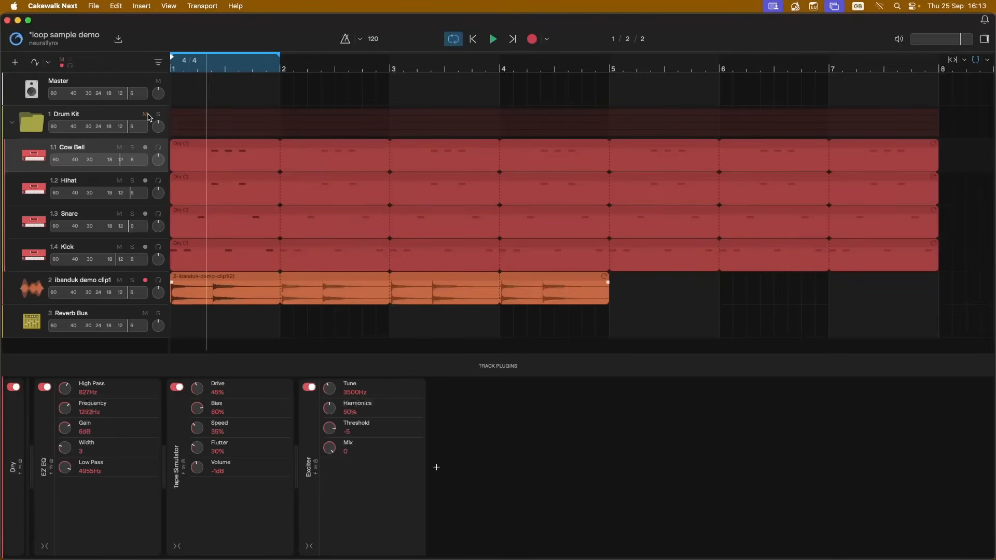
click(493, 40)
click(493, 41)
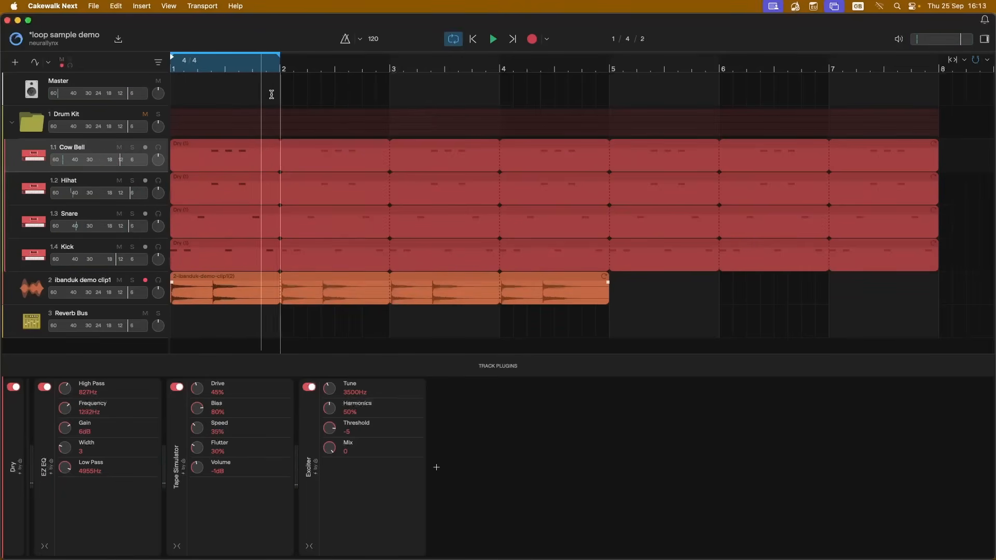
click(145, 114)
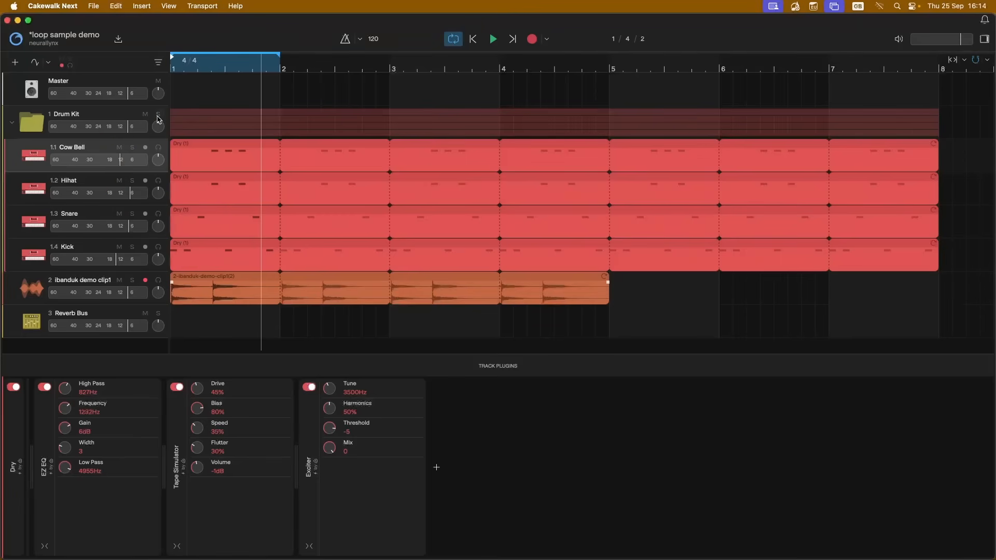
Step: Solo the Drum Kit folder, audition the loop briefly, and turn the solo off
click(158, 114)
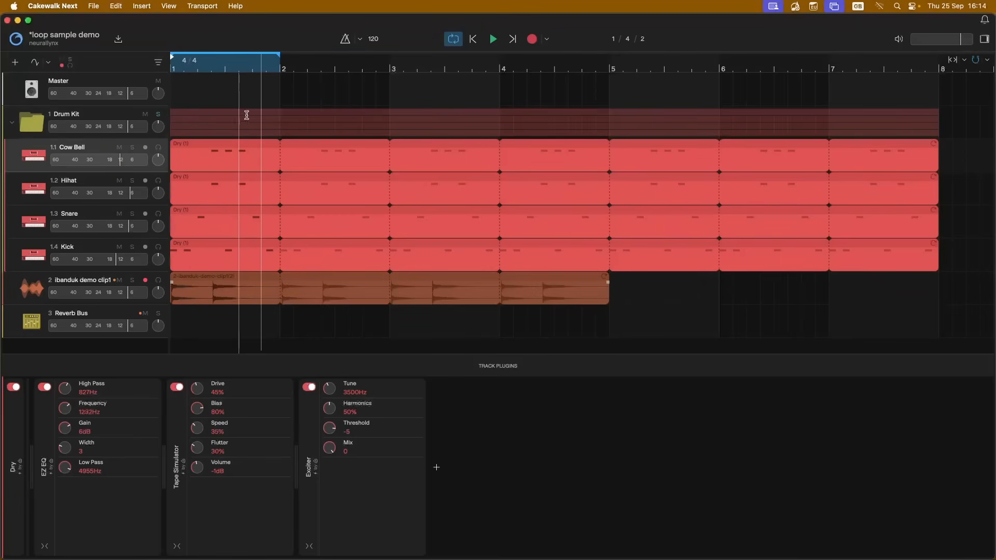
click(493, 43)
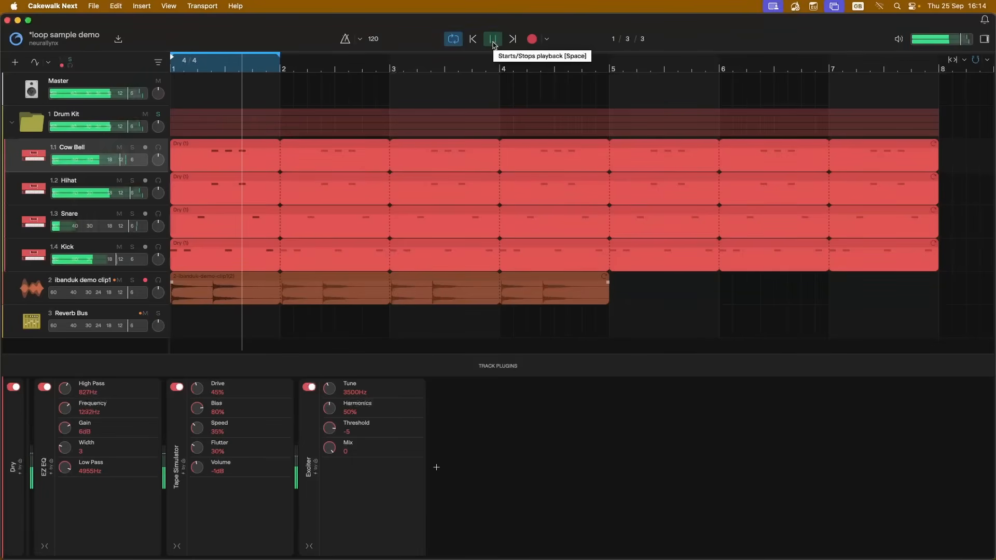
click(493, 44)
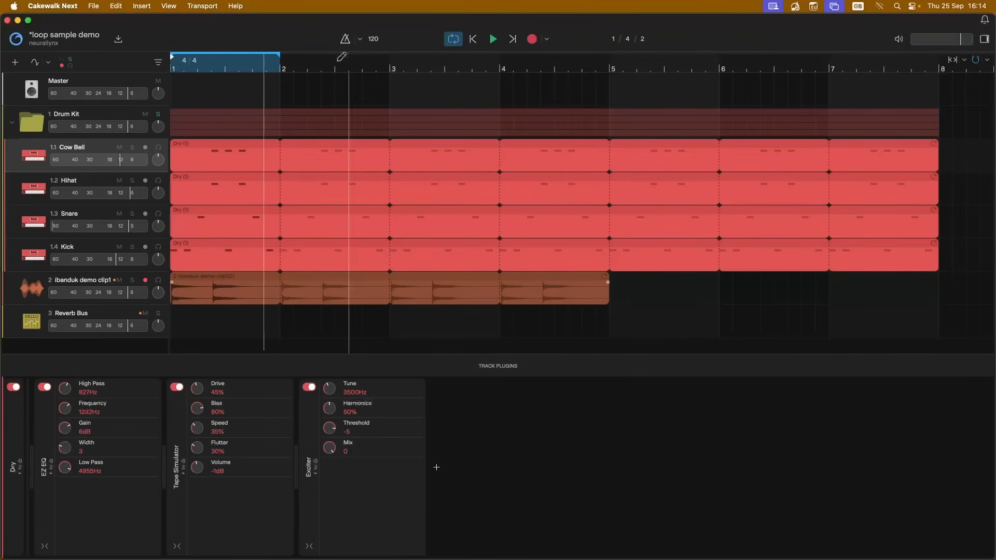
click(159, 116)
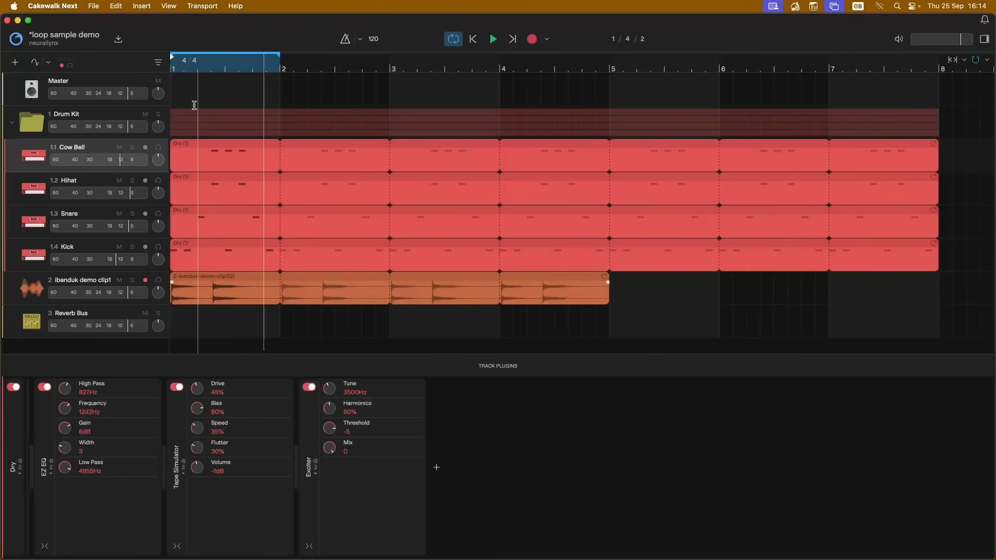
Step: Try panning the Drum Kit folder to both sides during playback, return it to centre and stop
click(491, 39)
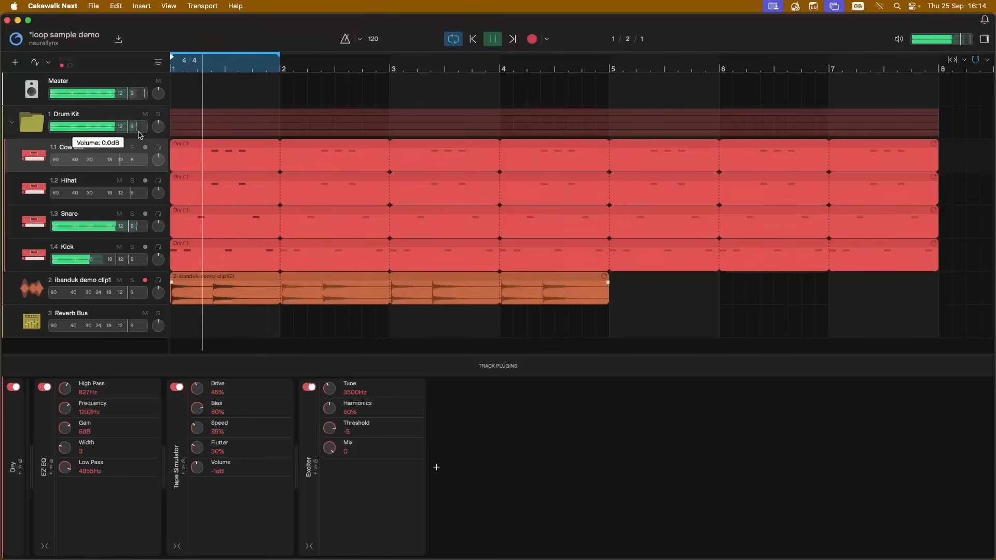
drag(158, 126, 158, 155)
drag(158, 127, 158, 101)
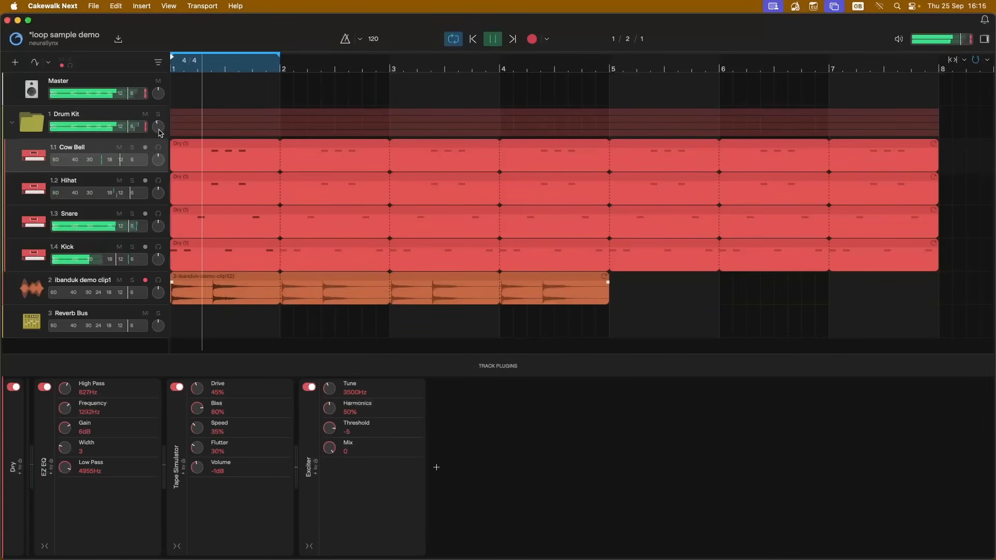
click(494, 41)
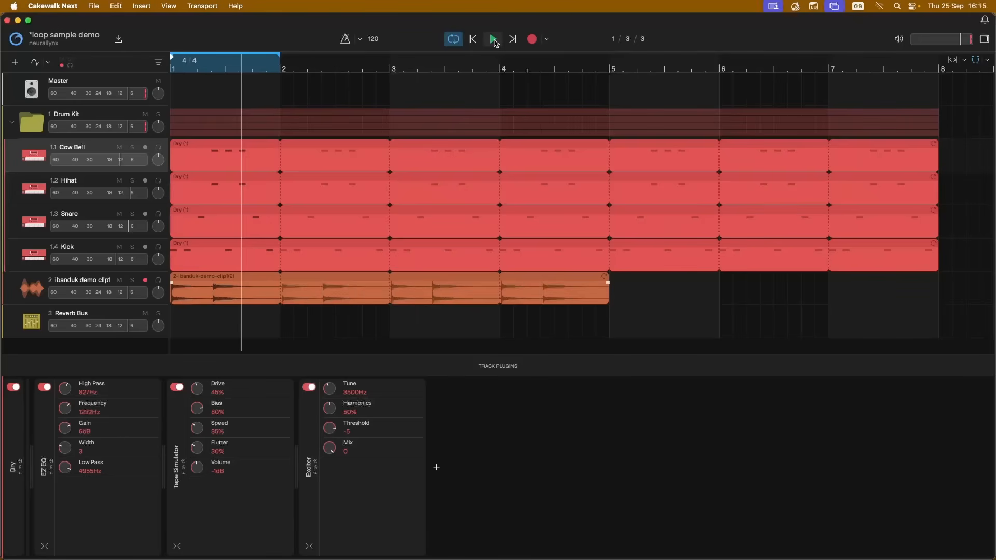
Step: Collapse and re-expand the Drum Kit folder, and add the Graphic EQ effect from the Tone category to it
click(13, 125)
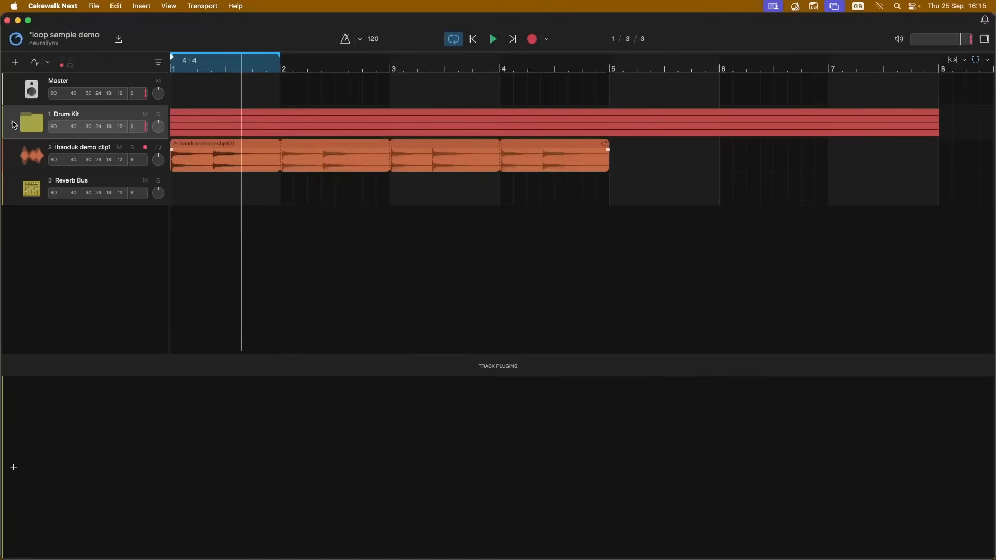
click(13, 125)
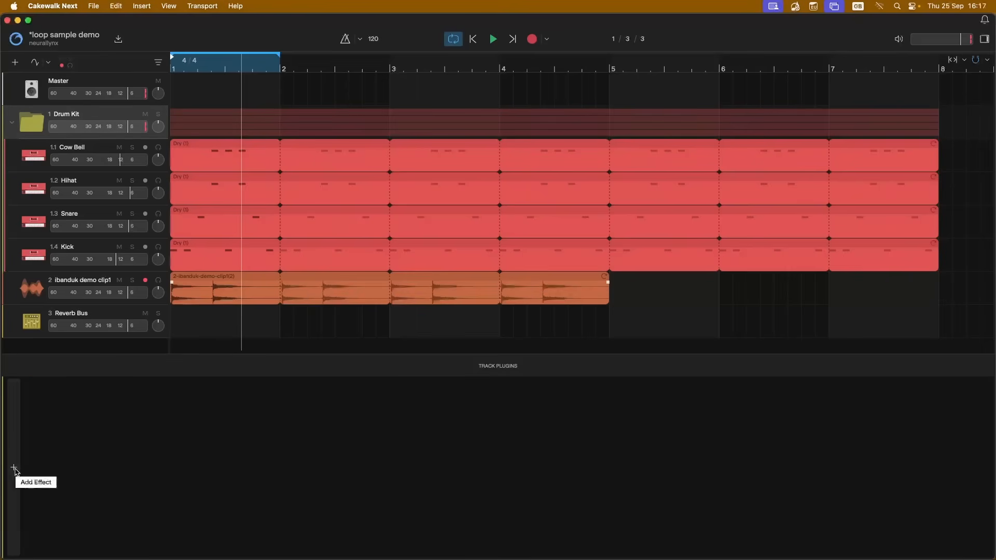
click(14, 469)
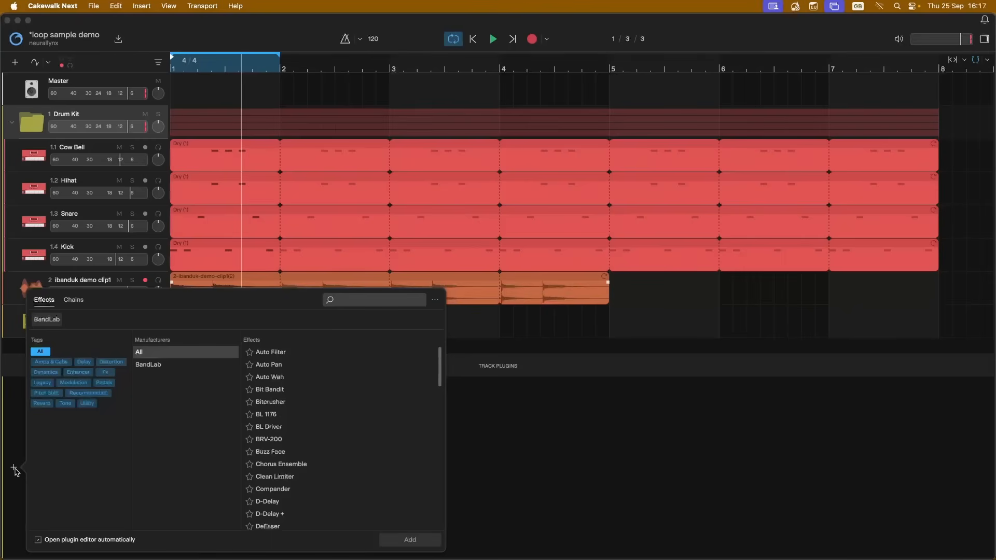
click(64, 404)
double_click(275, 379)
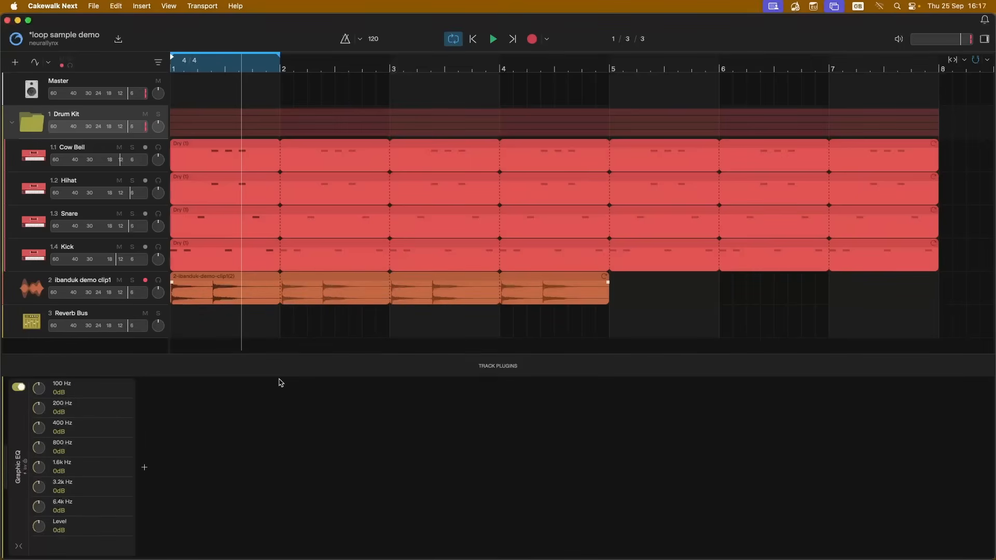
Step: While playing the loop, set the folder's Graphic EQ to -8.1 dB at 100 Hz, 5.8 dB at 800 Hz and 4.6 dB at 6.4 kHz
click(493, 39)
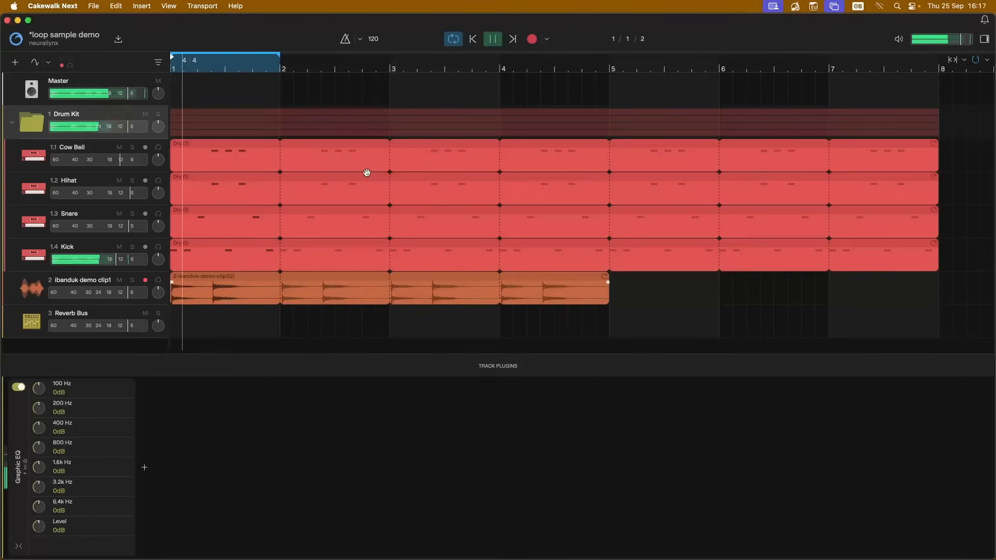
drag(39, 389, 39, 413)
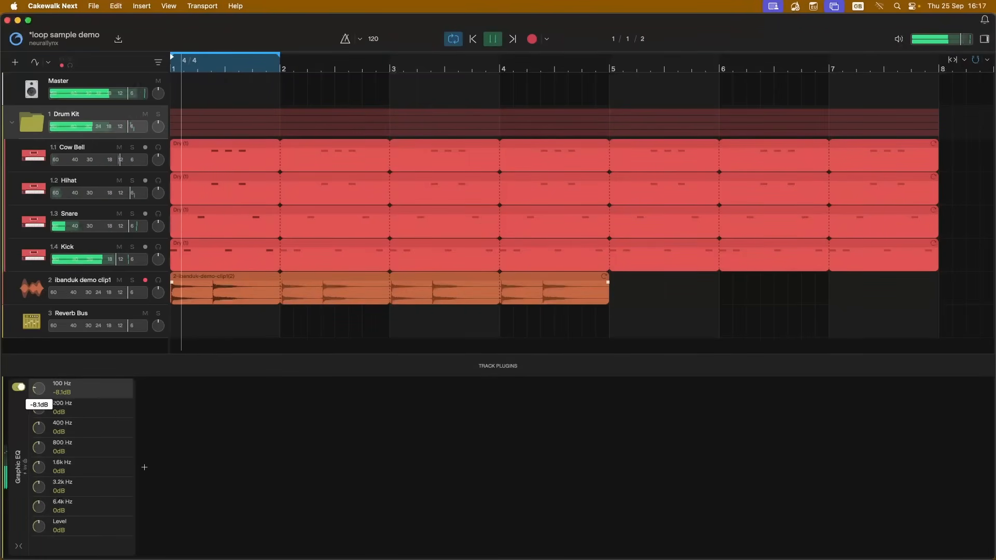
drag(39, 447, 39, 430)
drag(39, 507, 39, 494)
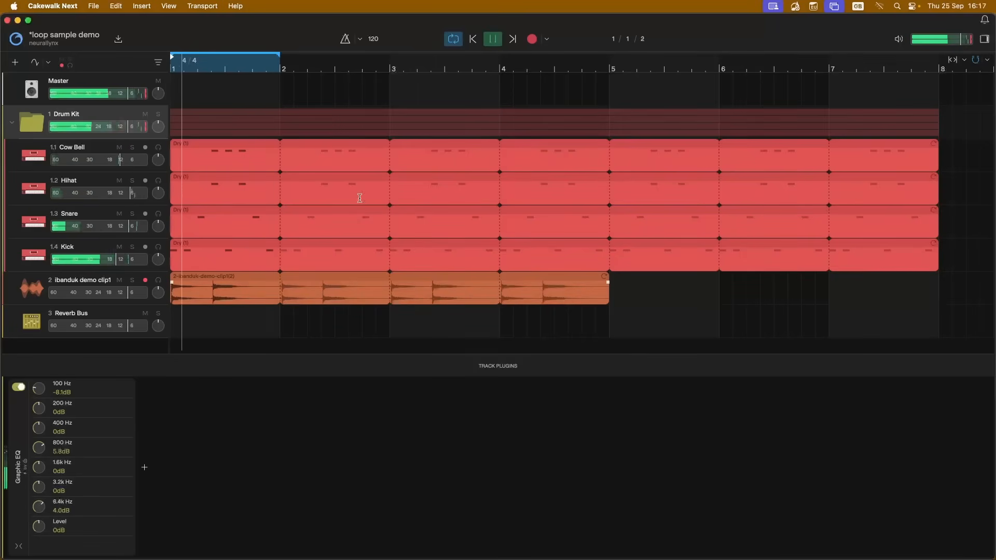
click(494, 40)
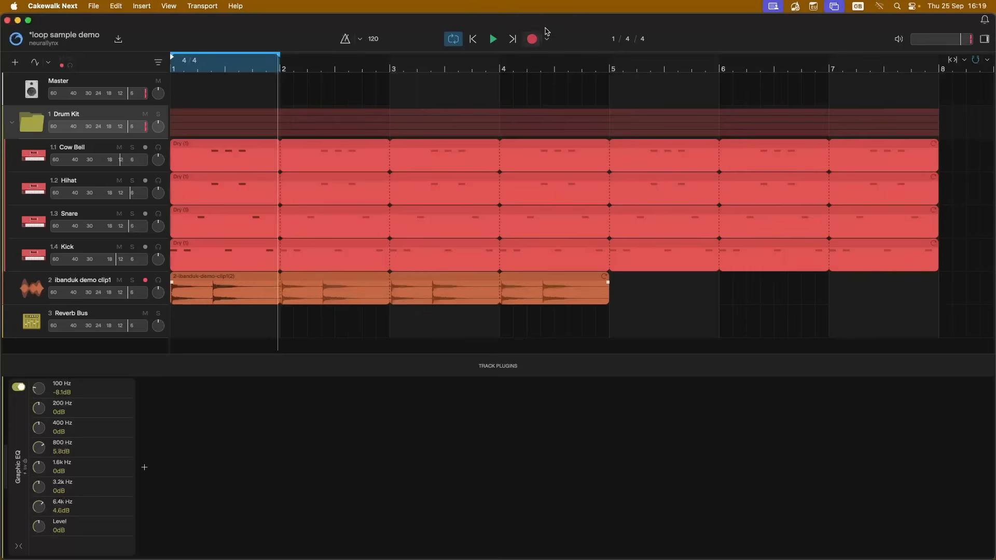
Step: Show the Drum Kit folder's routing details in the inspector and add a send from the folder to the Reverb Bus
click(984, 39)
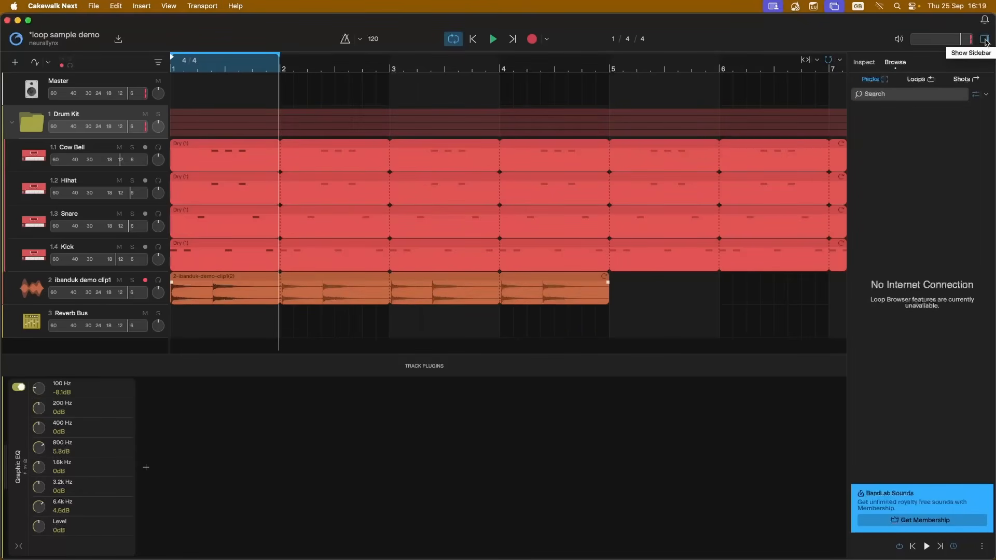
click(867, 63)
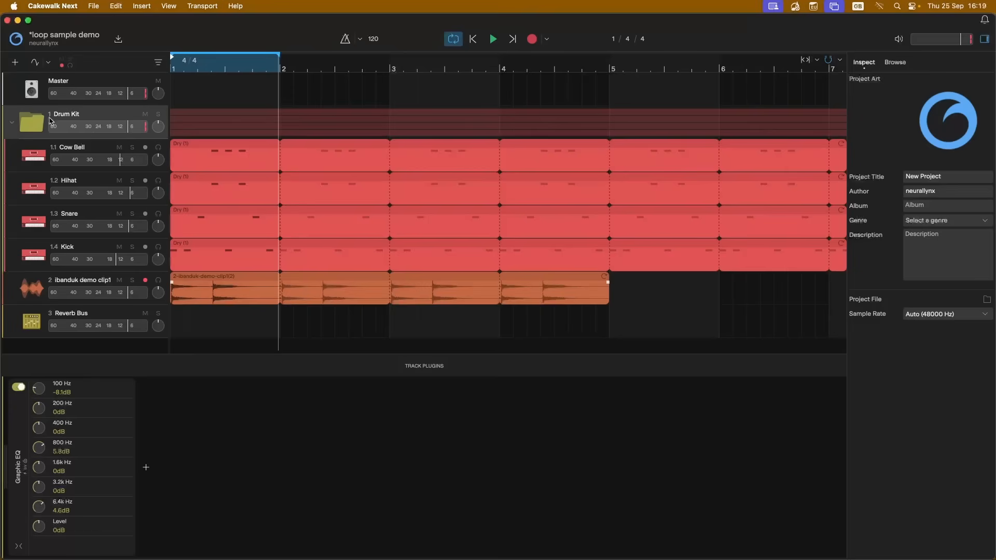
click(20, 115)
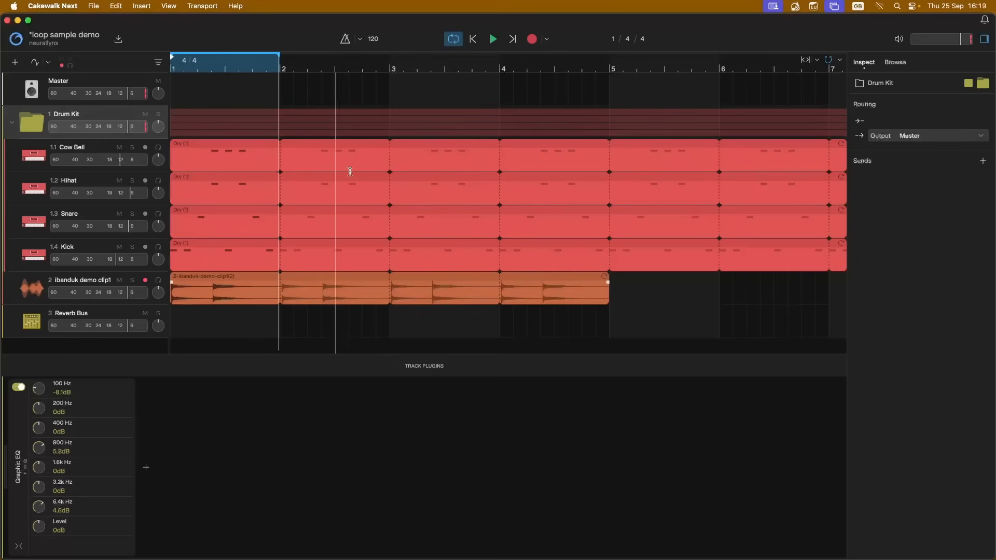
scroll(755, 193, right, 1)
click(983, 162)
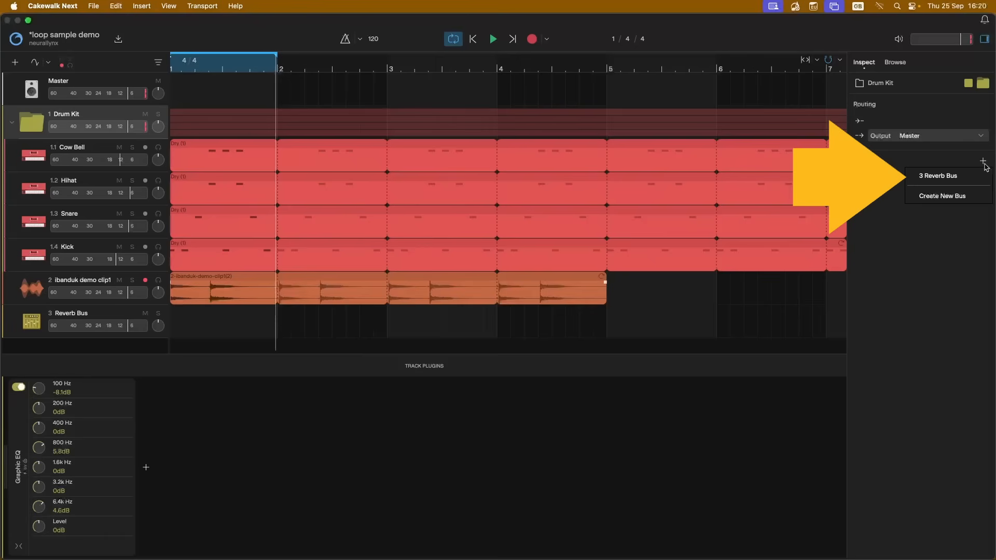
click(960, 176)
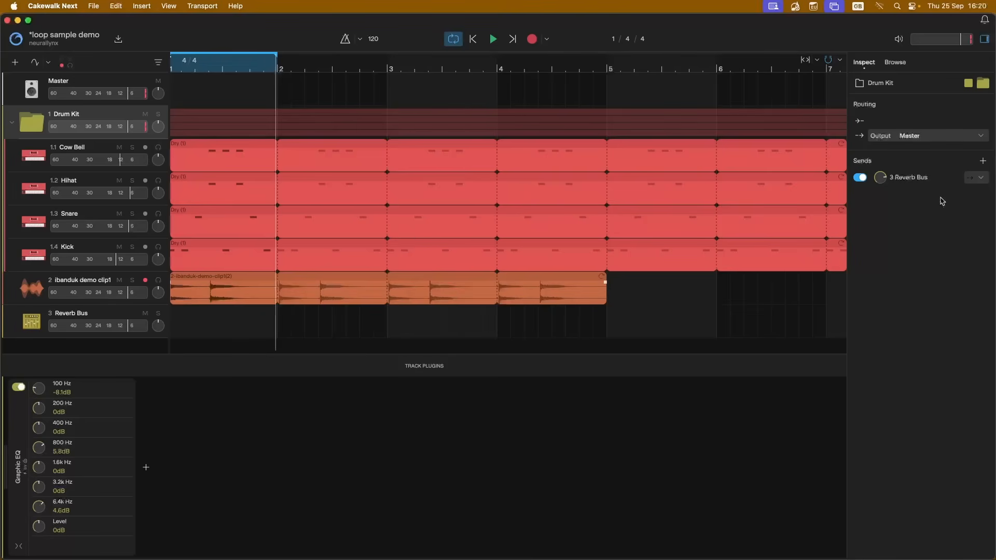
Step: Play the loop, lower the Drum Kit folder's send level to the Reverb Bus slightly, and stop playback
click(492, 41)
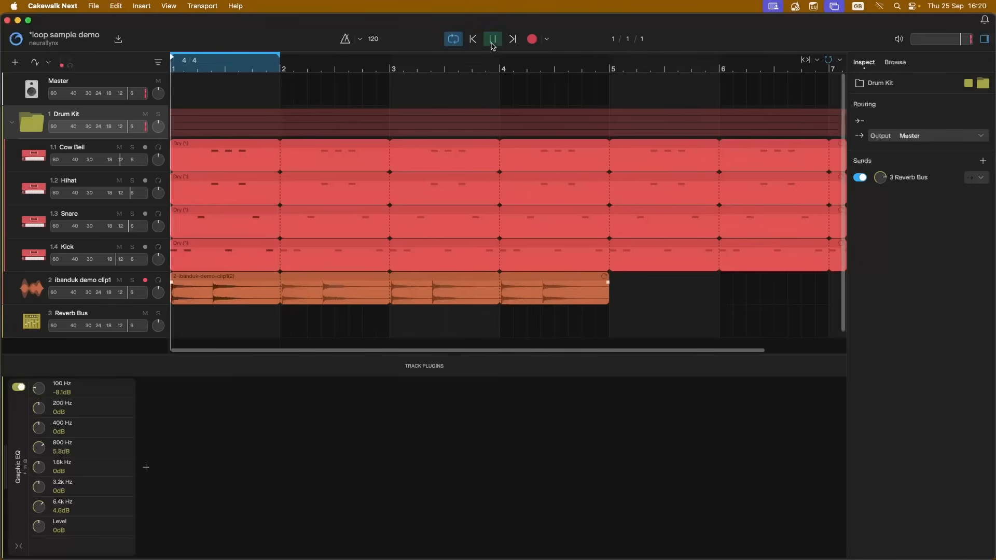
mouse_move(881, 179)
drag(880, 177, 880, 189)
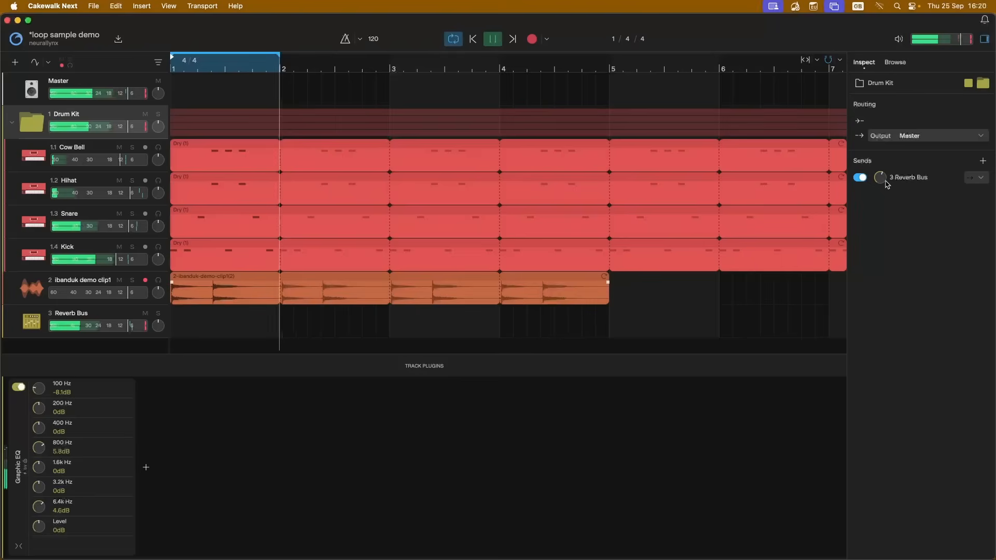
click(495, 46)
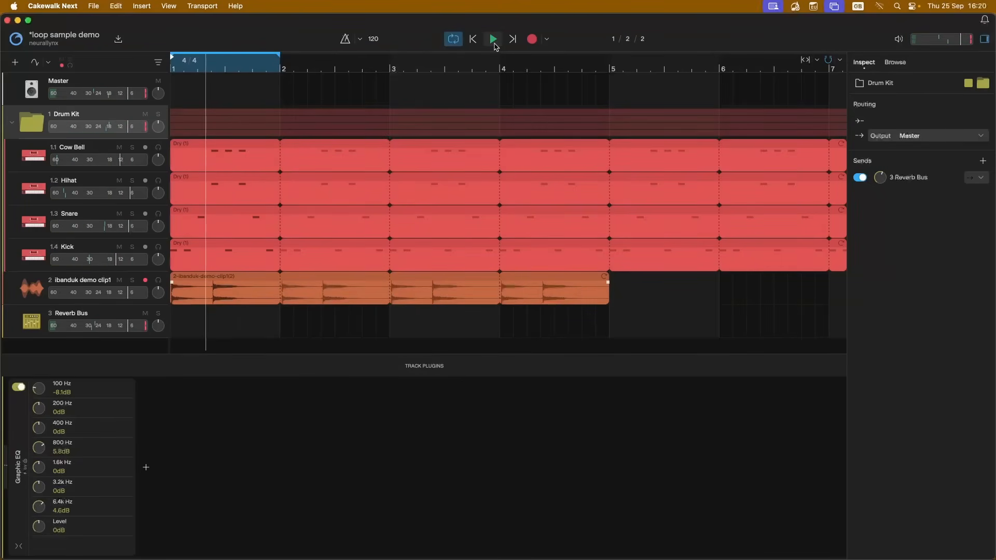